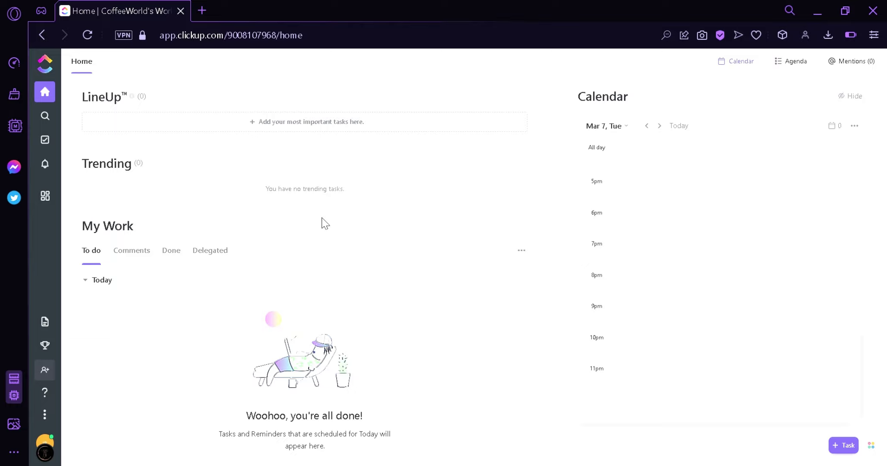
Step: Add a Whiteboard view to the Testing space and start it from scratch without a template
{"action": "left_click", "coordinate": [49, 143]}
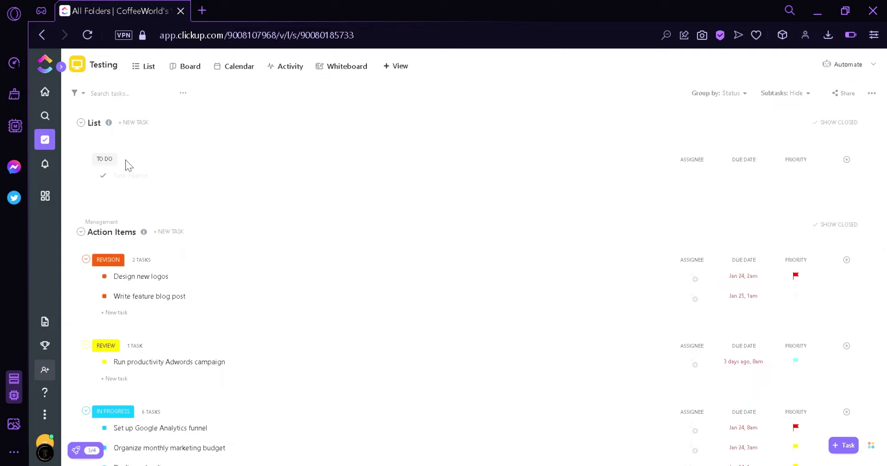
{"action": "mouse_move", "coordinate": [44, 139]}
{"action": "left_click", "coordinate": [411, 74]}
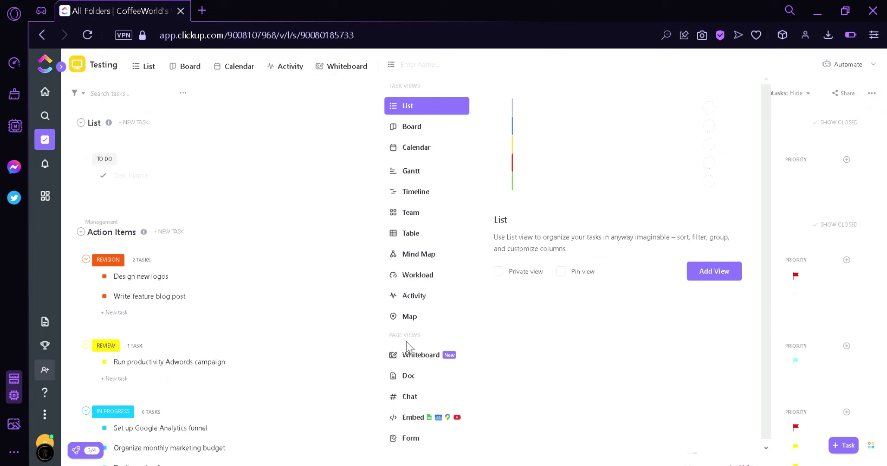
{"action": "left_click", "coordinate": [418, 366]}
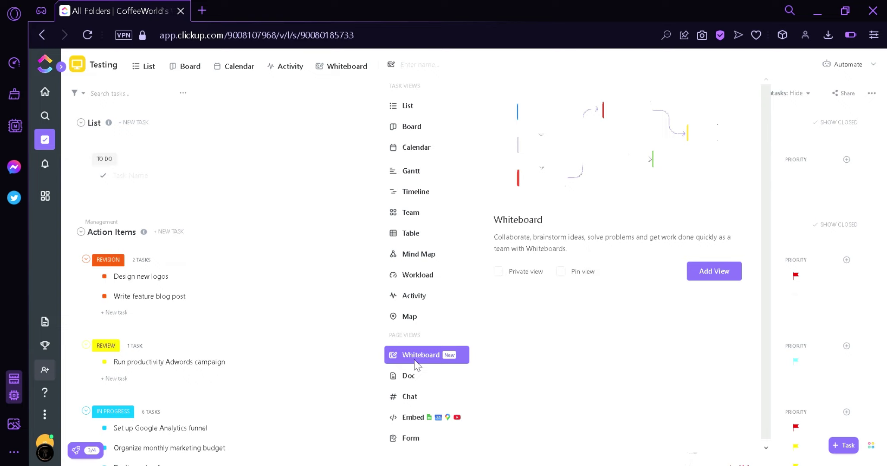
{"action": "left_click", "coordinate": [714, 273]}
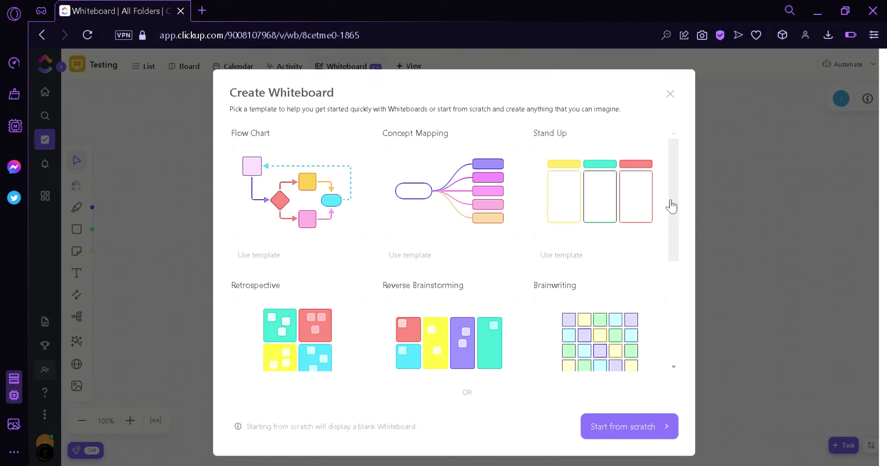
{"action": "mouse_move", "coordinate": [675, 202]}
{"action": "left_mouse_down"}
{"action": "mouse_move", "coordinate": [689, 247]}
{"action": "mouse_move", "coordinate": [685, 343]}
{"action": "mouse_move", "coordinate": [679, 181]}
{"action": "left_mouse_up"}
{"action": "left_click", "coordinate": [658, 432]}
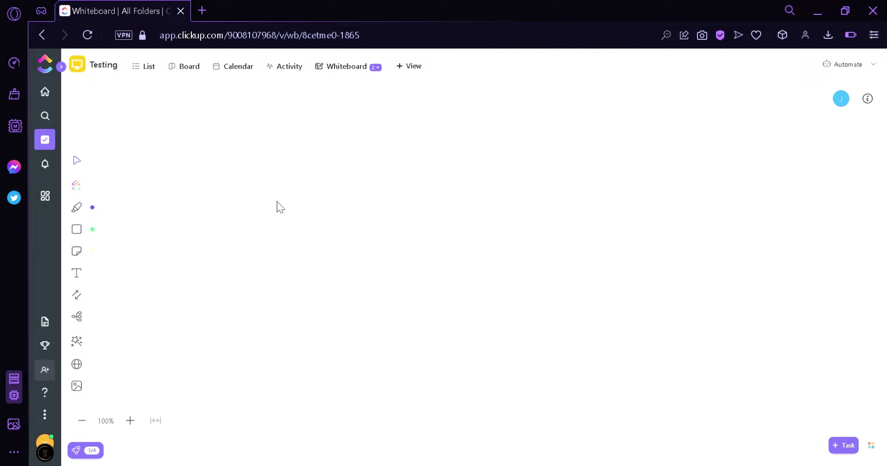
Step: Switch from the select tool to the hand tool and review the list of whiteboard hotkeys
{"action": "left_click_drag", "start_coordinate": [191, 132], "coordinate": [695, 406]}
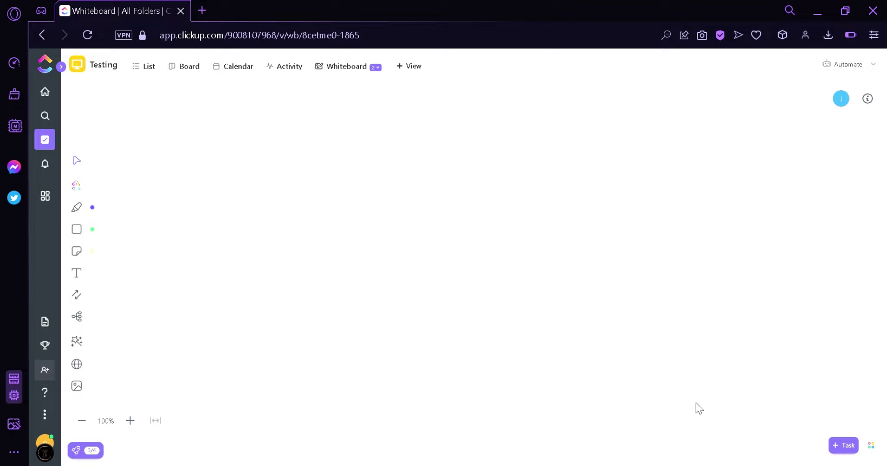
{"action": "left_click", "coordinate": [83, 164]}
{"action": "left_click", "coordinate": [867, 99]}
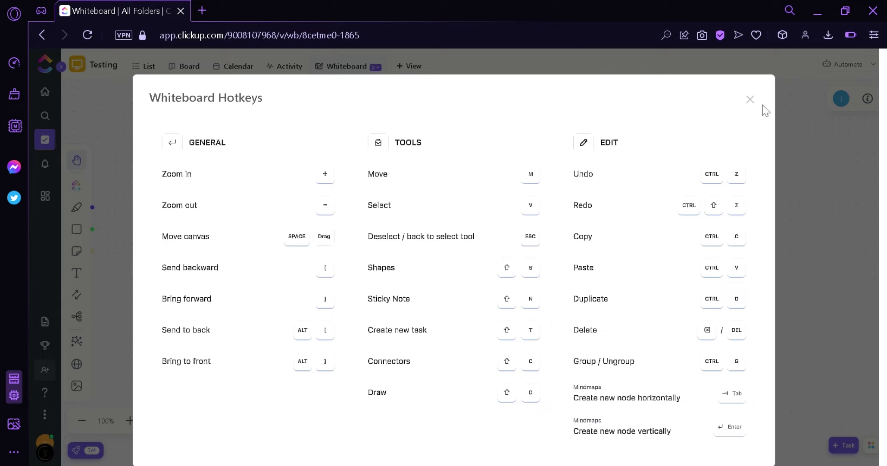
{"action": "key", "text": "Escape"}
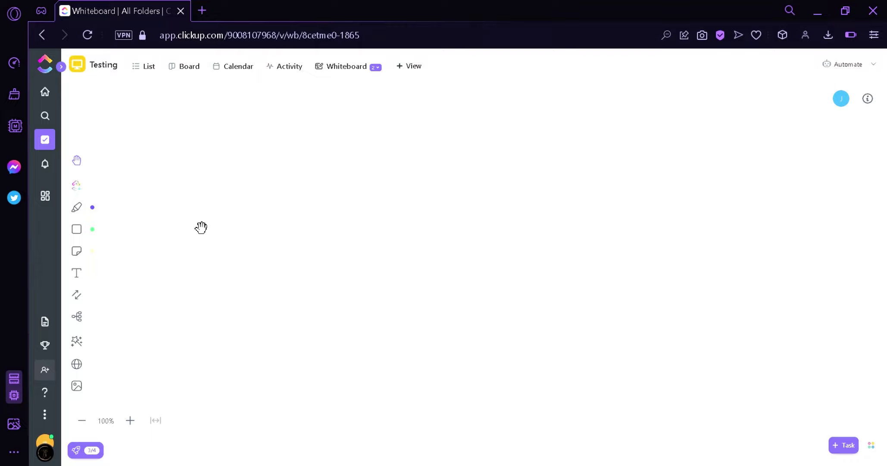
Step: Place a square, a diamond to its right and a circle below and between them on the whiteboard
{"action": "left_click", "coordinate": [76, 229]}
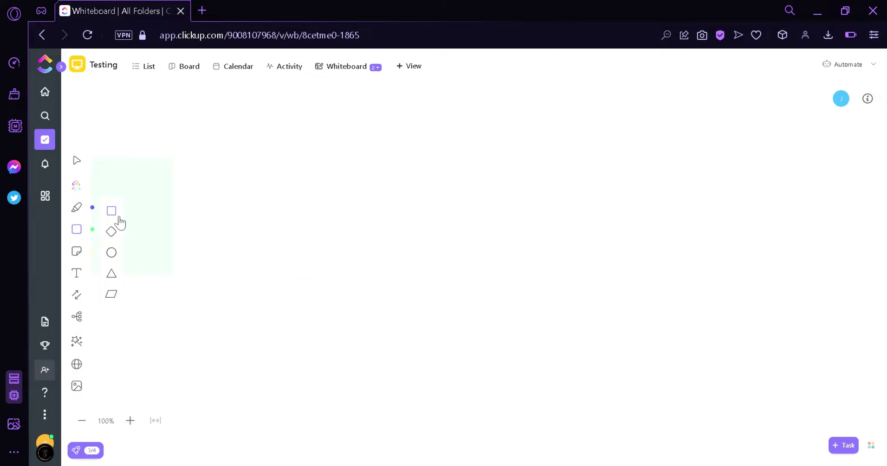
{"action": "left_click", "coordinate": [112, 253]}
{"action": "left_click", "coordinate": [260, 238]}
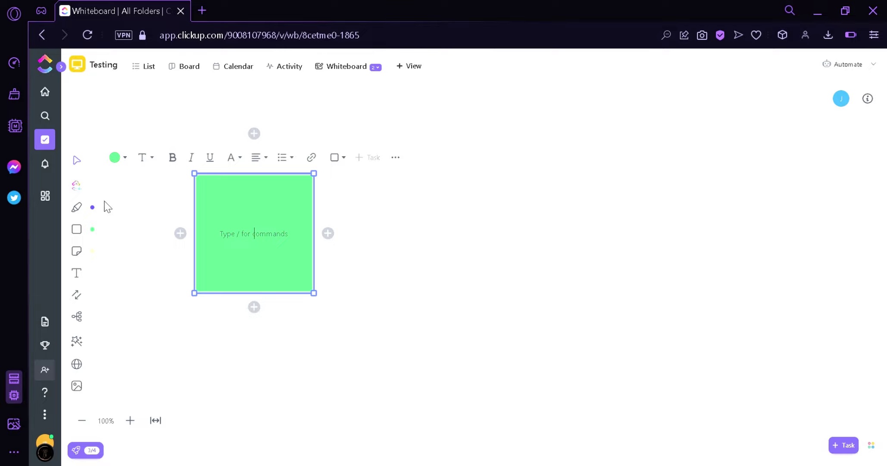
{"action": "left_click", "coordinate": [88, 234]}
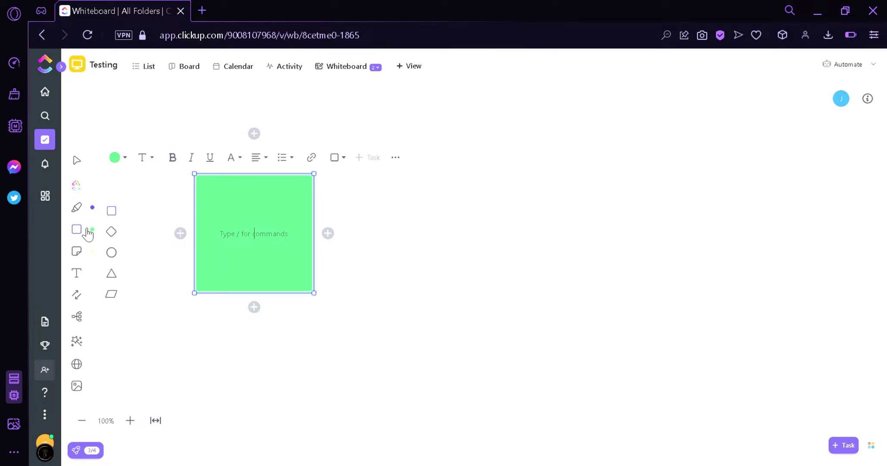
{"action": "left_click", "coordinate": [115, 234]}
{"action": "left_click", "coordinate": [513, 231]}
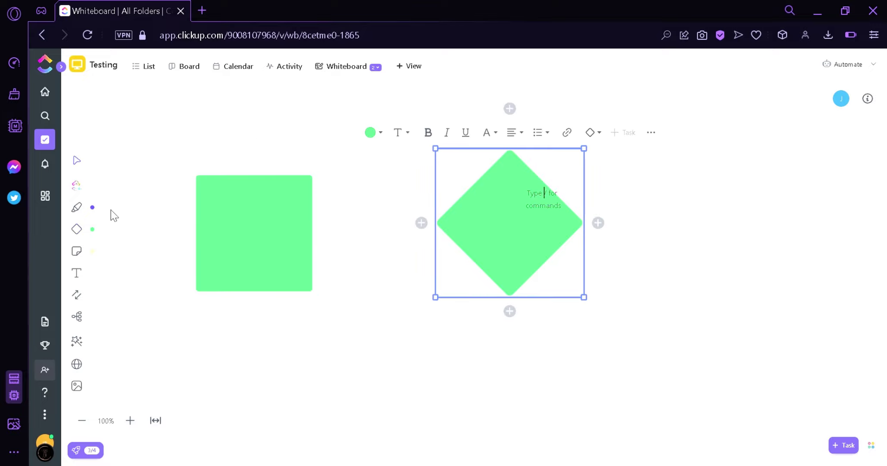
{"action": "left_click", "coordinate": [88, 233]}
{"action": "left_click", "coordinate": [113, 255]}
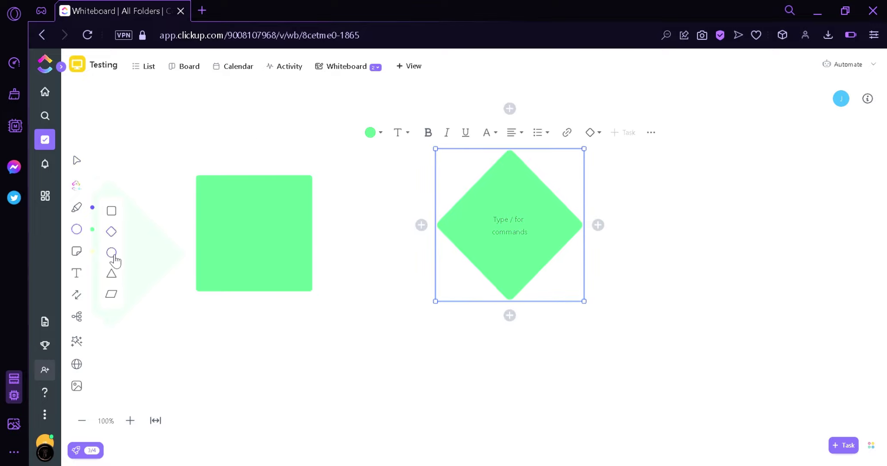
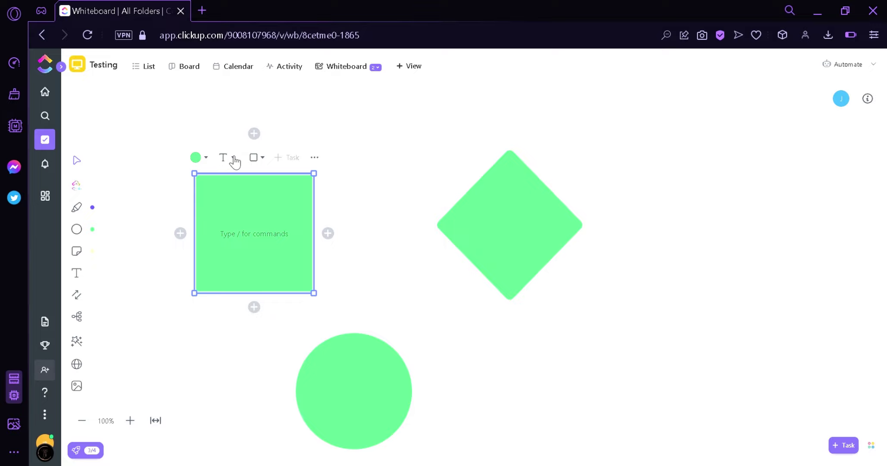
Step: Recolor the square red, the diamond light blue and the circle gray
{"action": "left_click", "coordinate": [207, 158]}
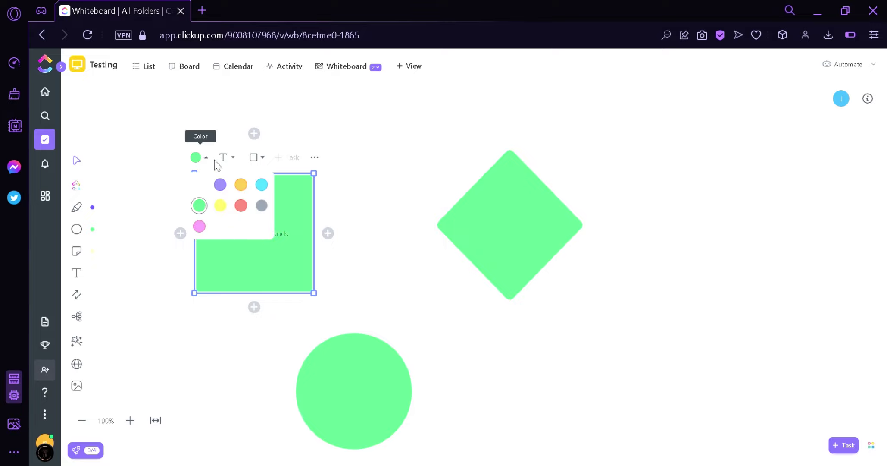
{"action": "left_click", "coordinate": [240, 206]}
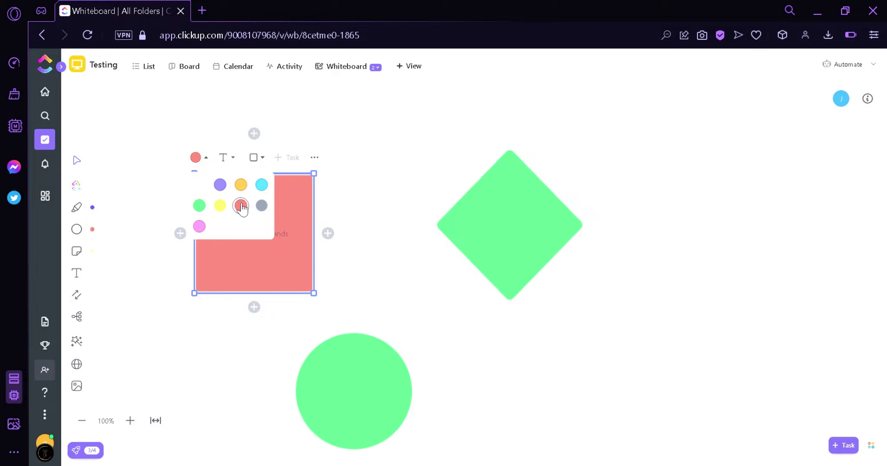
{"action": "left_click", "coordinate": [468, 236]}
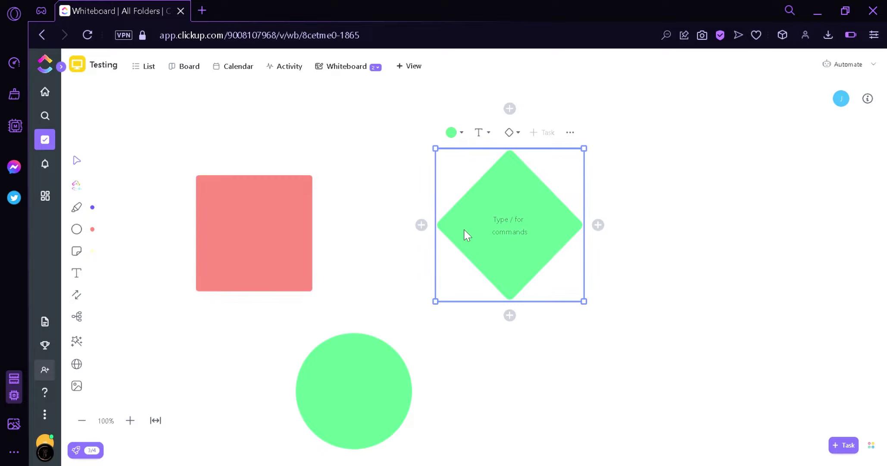
{"action": "left_click", "coordinate": [464, 134]}
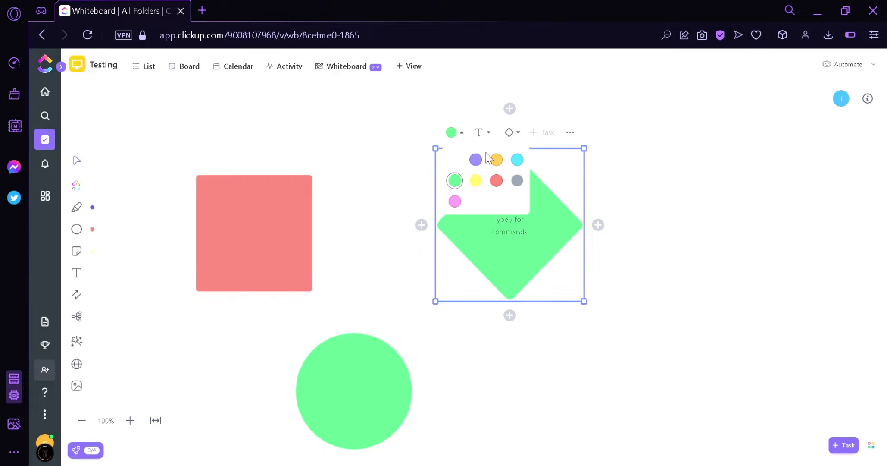
{"action": "left_click", "coordinate": [517, 161]}
{"action": "left_click", "coordinate": [375, 371]}
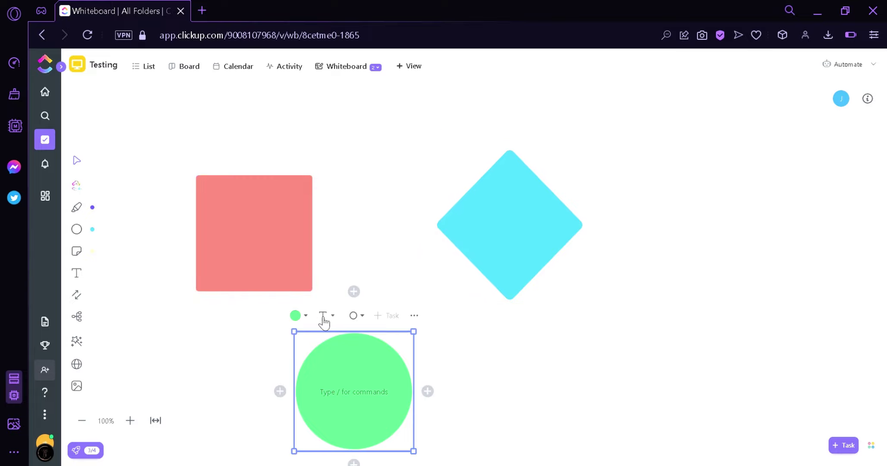
{"action": "left_click", "coordinate": [306, 320]}
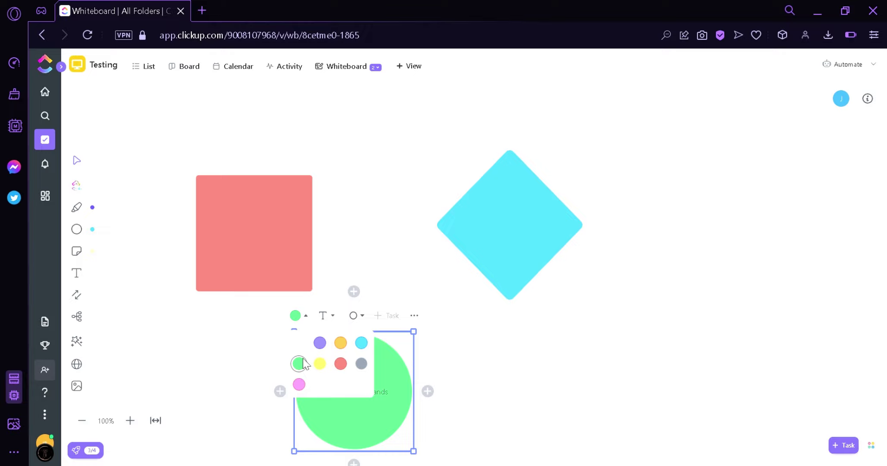
{"action": "left_click", "coordinate": [361, 364]}
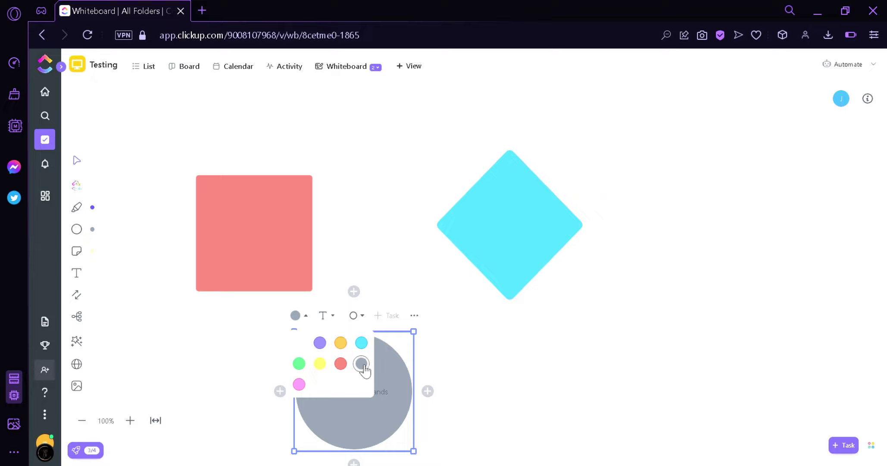
{"action": "left_click", "coordinate": [396, 233]}
Step: Arrange the shapes in one row, with the red square first, the gray circle in the middle and the blue diamond last
{"action": "left_click_drag", "start_coordinate": [262, 238], "coordinate": [270, 230]}
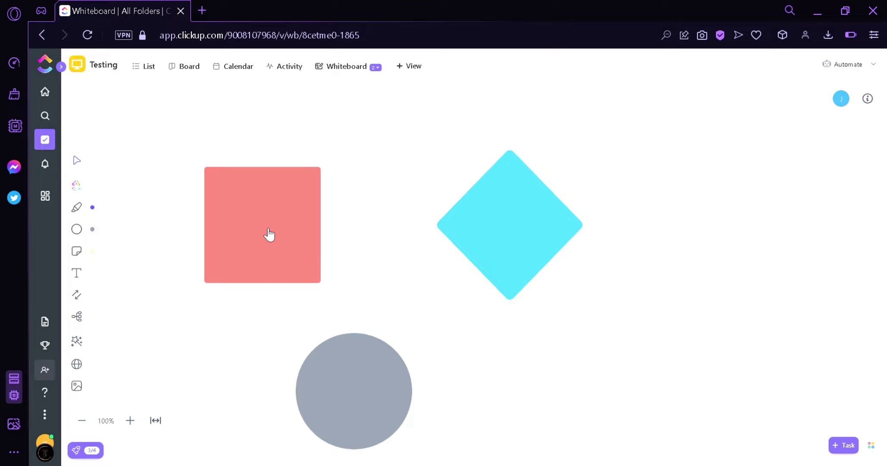
{"action": "left_click_drag", "start_coordinate": [270, 233], "coordinate": [185, 226]}
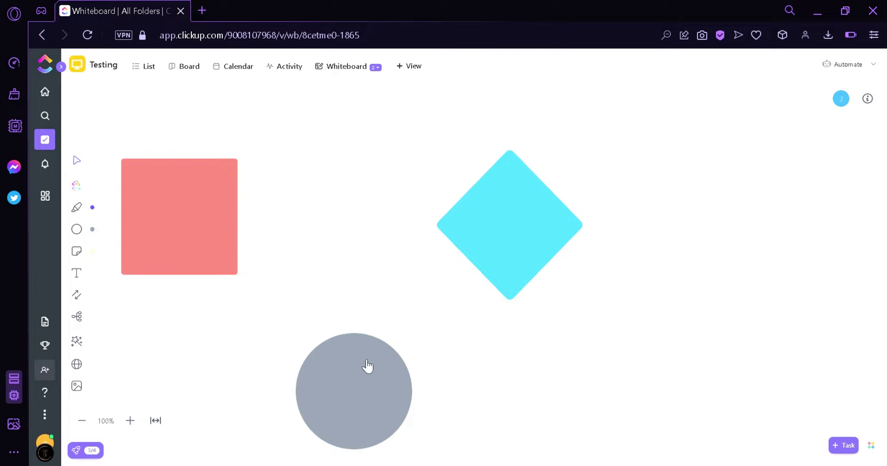
{"action": "left_click_drag", "start_coordinate": [369, 366], "coordinate": [364, 218]}
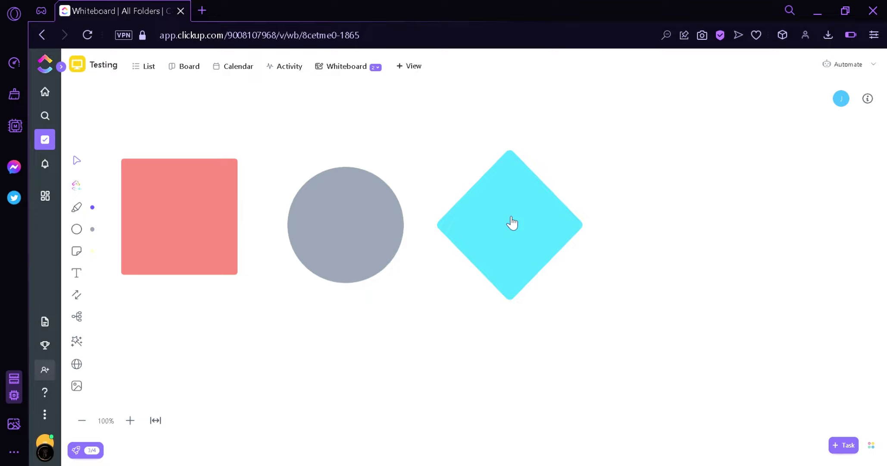
{"action": "left_click_drag", "start_coordinate": [511, 222], "coordinate": [559, 222]}
Step: Label the red square "DOnut"
{"action": "double_click", "coordinate": [190, 225]}
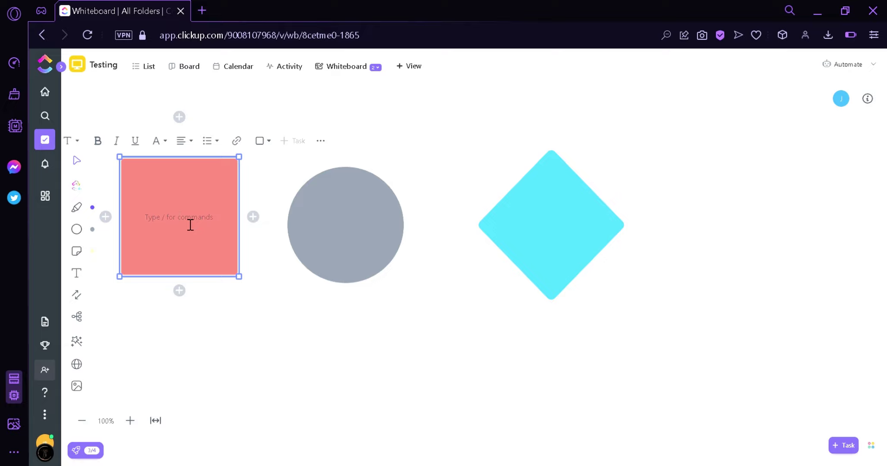
{"action": "type", "text": "DOnut"}
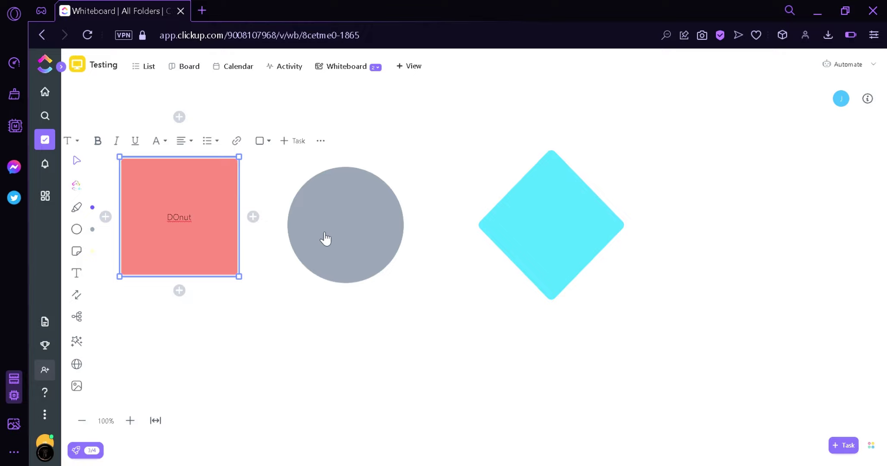
{"action": "left_click", "coordinate": [276, 349]}
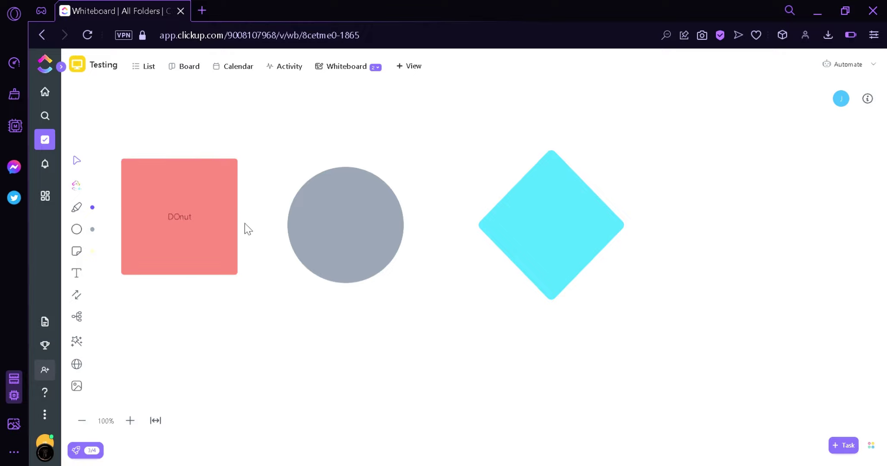
Step: Convert the red square labelled DOnut into a parallelogram
{"action": "left_click", "coordinate": [208, 235]}
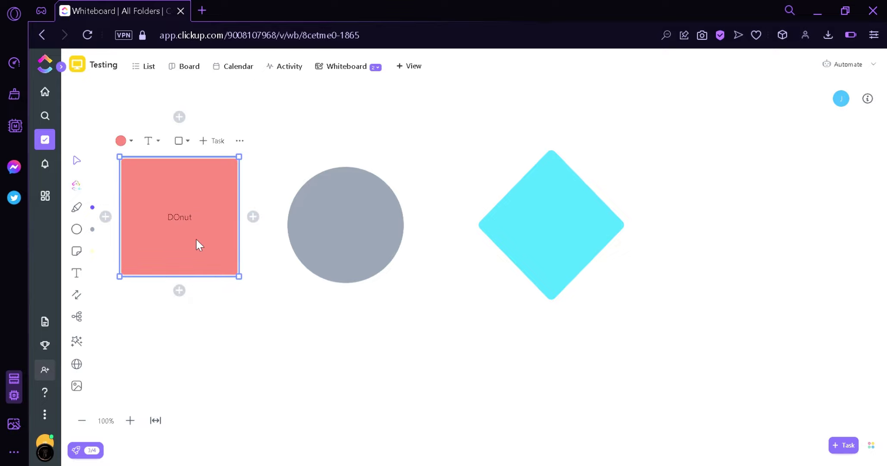
{"action": "left_click", "coordinate": [192, 144]}
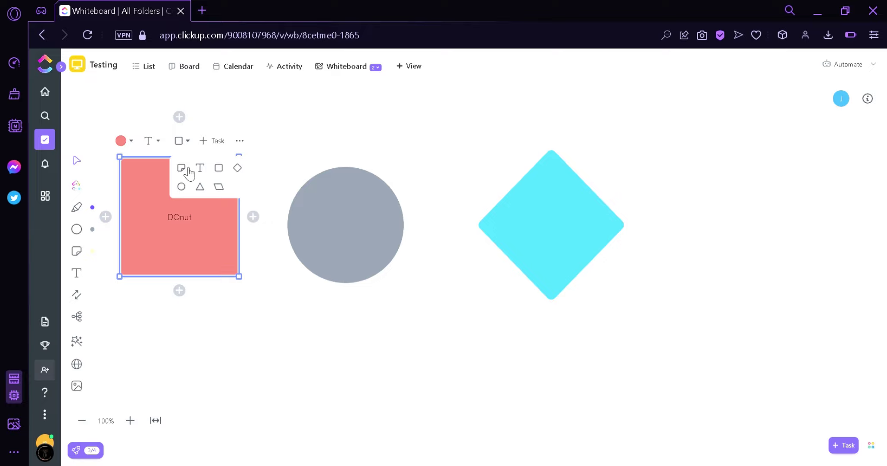
{"action": "left_click", "coordinate": [219, 187]}
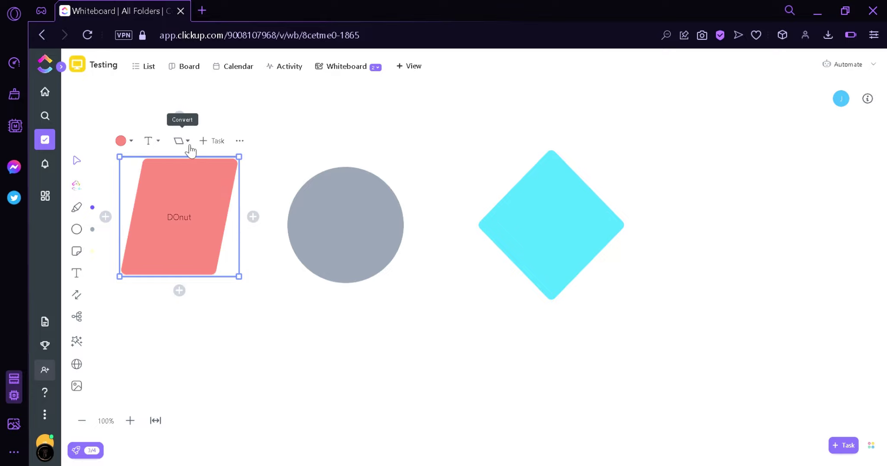
Step: Open the convert-to-task options of the DOnut parallelogram, and delete the shape from the whiteboard
{"action": "left_click", "coordinate": [209, 146]}
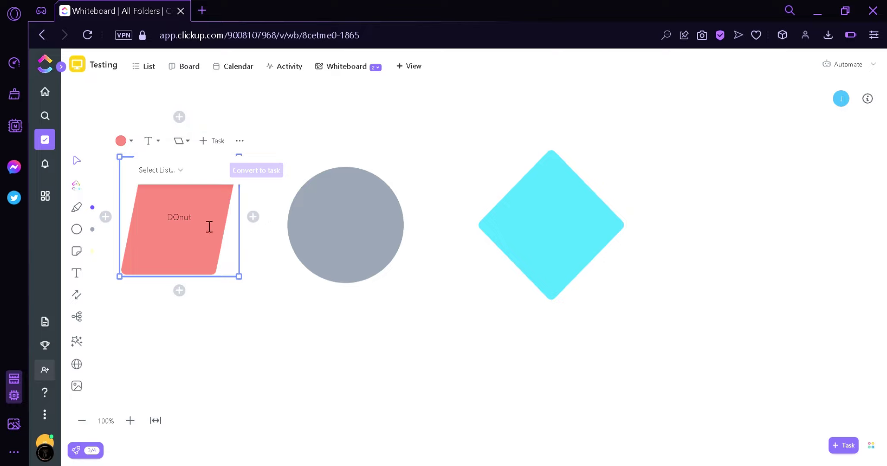
{"action": "left_click", "coordinate": [245, 143]}
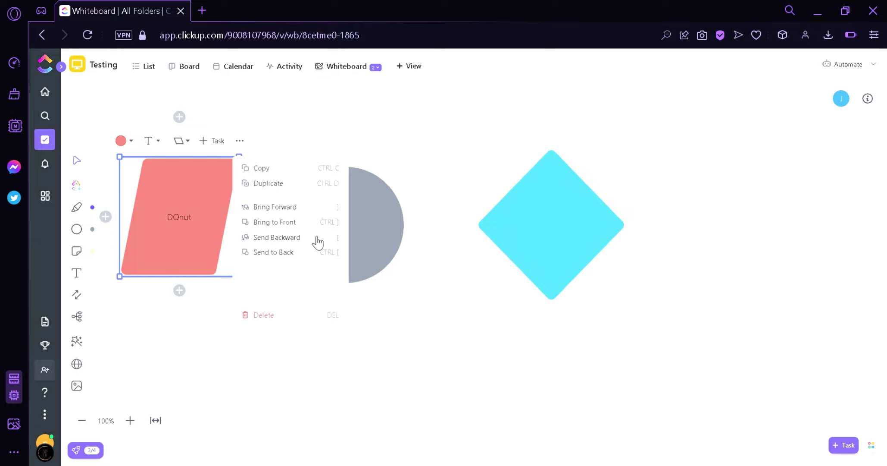
{"action": "left_click", "coordinate": [271, 316]}
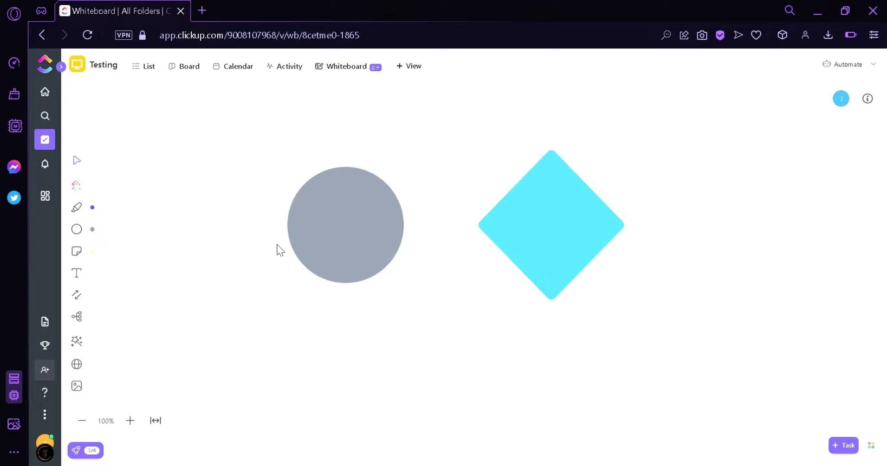
Step: Add a second circle directly below the gray circle, linked to it by a connector
{"action": "left_click", "coordinate": [339, 220]}
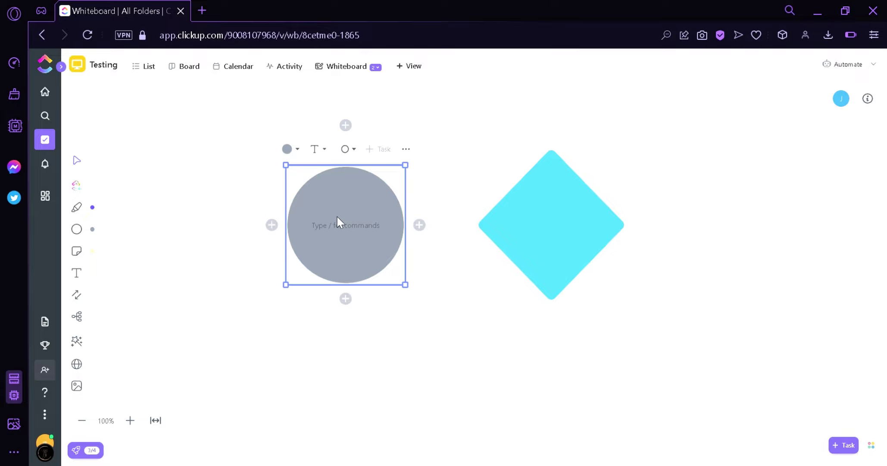
{"action": "left_click", "coordinate": [351, 300]}
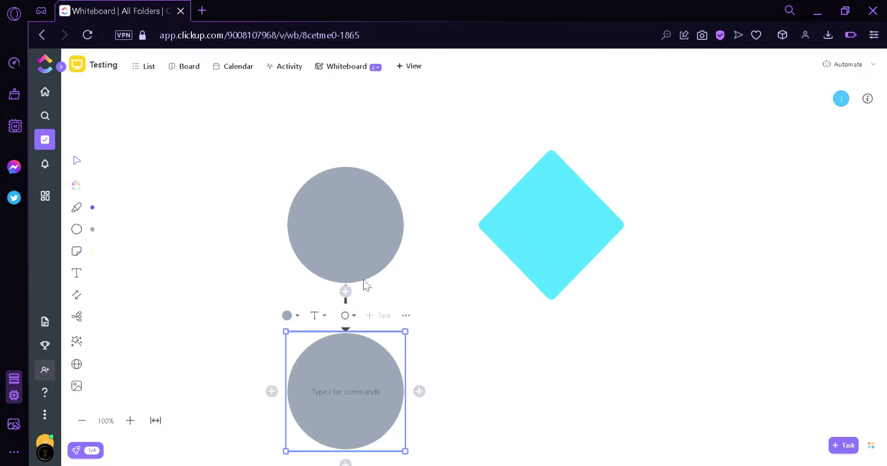
Step: Add two more circles linked by connectors to the central gray circle, one on its left side and one above it
{"action": "left_click", "coordinate": [394, 220]}
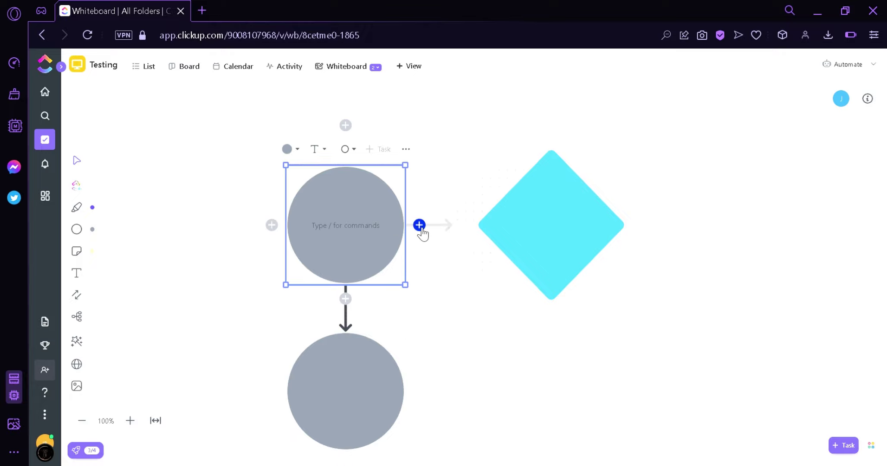
{"action": "left_click", "coordinate": [271, 225]}
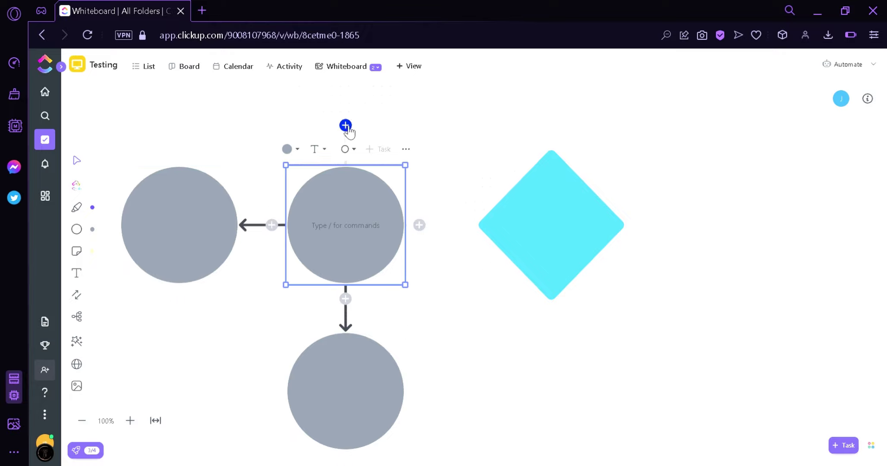
{"action": "left_click", "coordinate": [345, 125]}
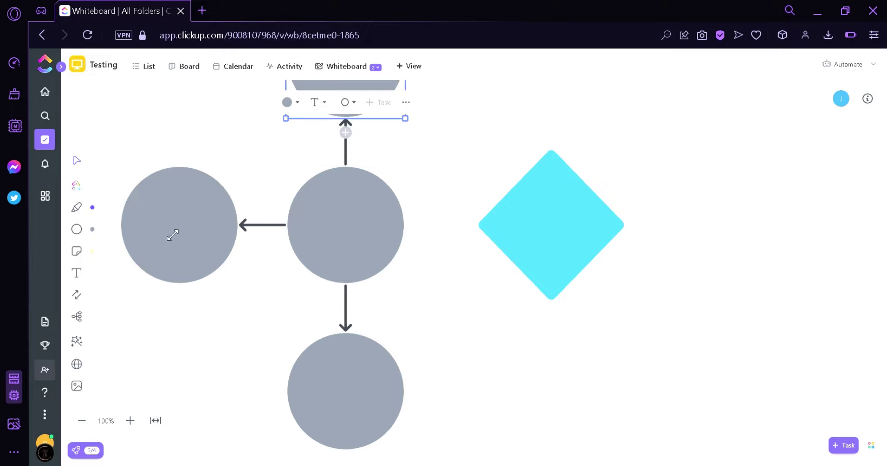
Step: Draw a connector from the circle left of the central one to the circle below the central one
{"action": "left_click", "coordinate": [76, 300]}
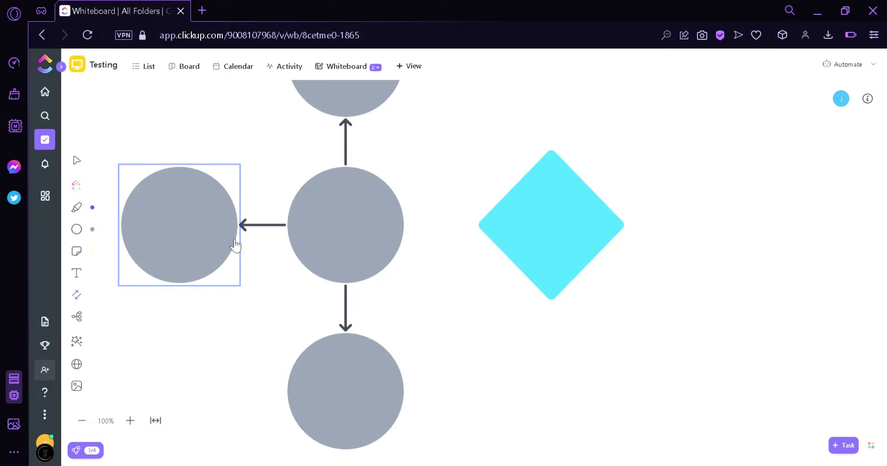
{"action": "left_click", "coordinate": [76, 295]}
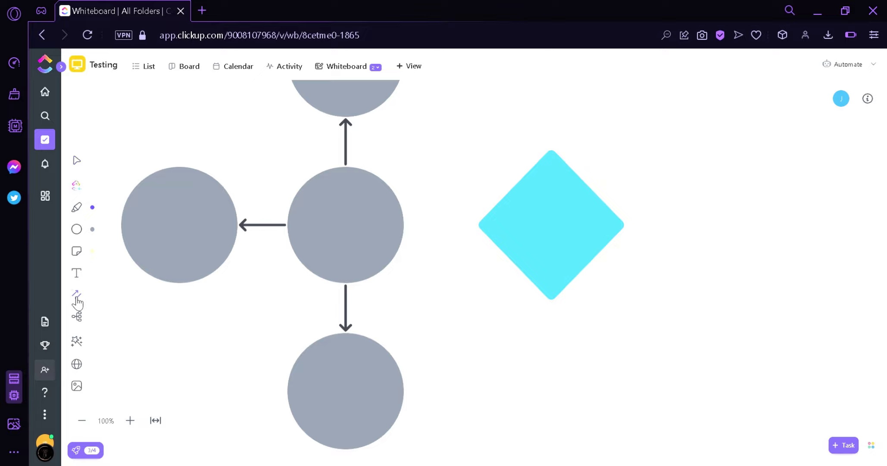
{"action": "left_click", "coordinate": [77, 297]}
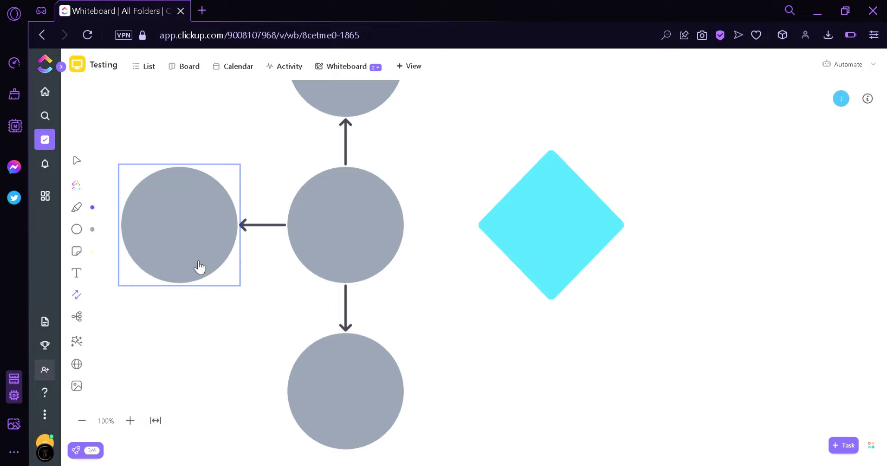
{"action": "mouse_move", "coordinate": [198, 265]}
{"action": "left_mouse_down"}
{"action": "mouse_move", "coordinate": [298, 363]}
{"action": "mouse_move", "coordinate": [304, 387]}
{"action": "left_mouse_up"}
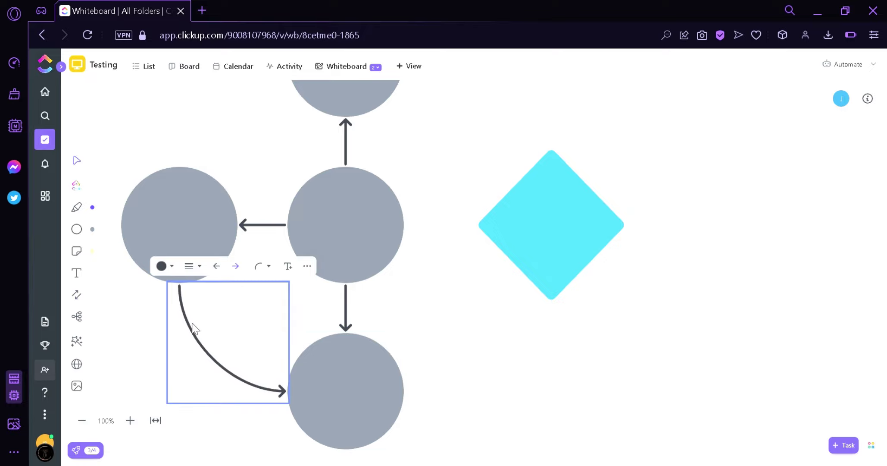
Step: Color the new curved connector yellow, try the other line shapes, and set it to Elbow
{"action": "left_click", "coordinate": [172, 266]}
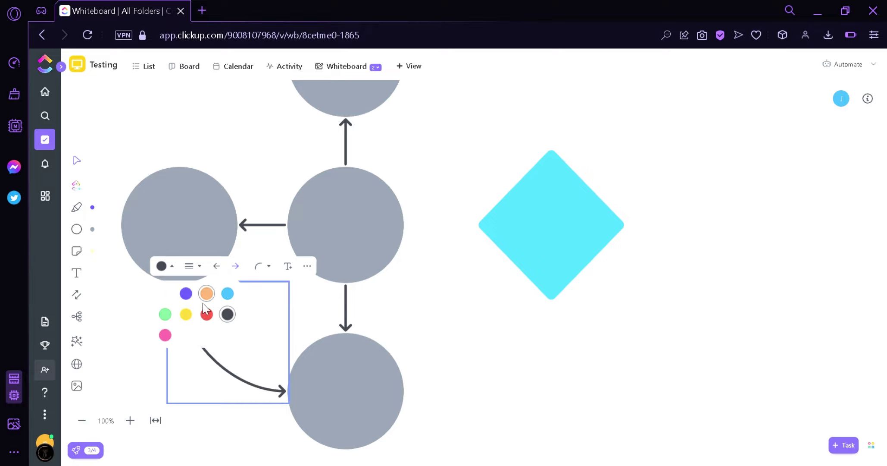
{"action": "left_click", "coordinate": [186, 314]}
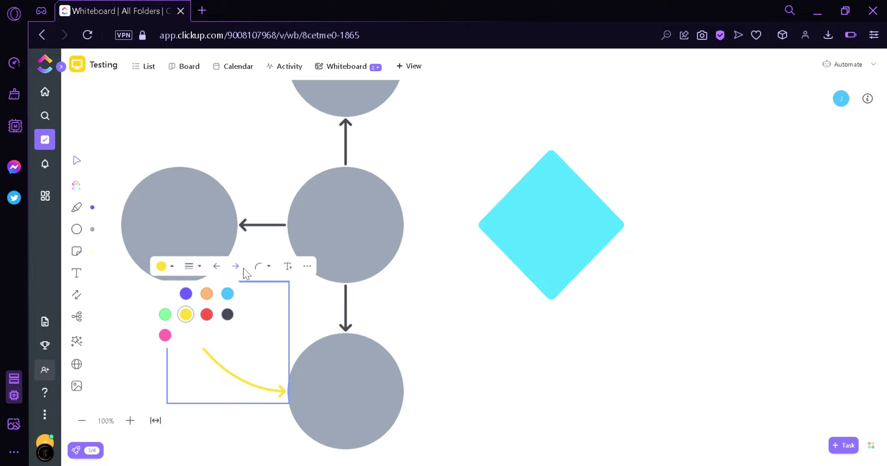
{"action": "left_click", "coordinate": [262, 267]}
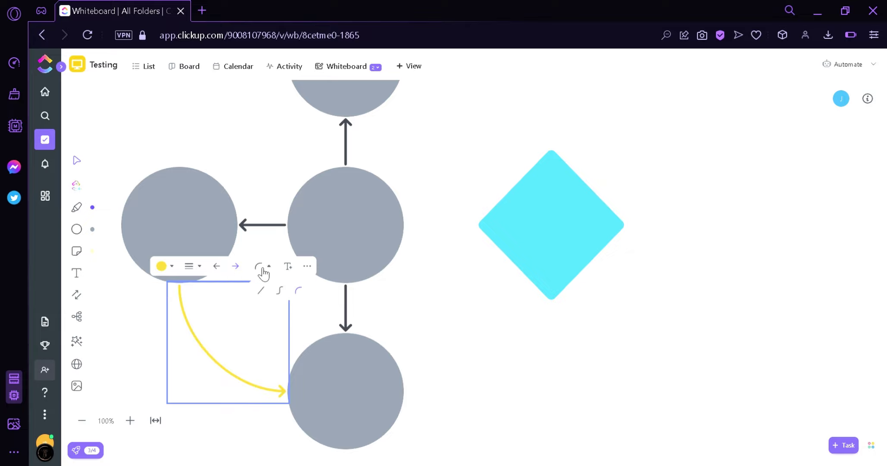
{"action": "left_click", "coordinate": [281, 294]}
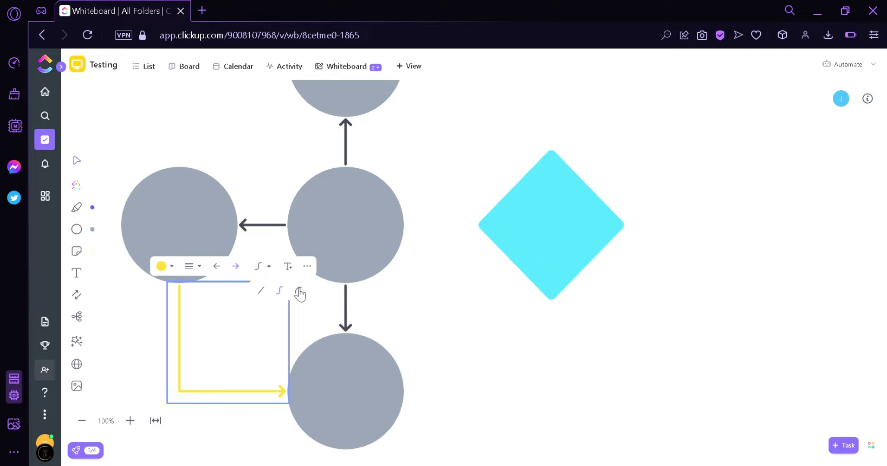
{"action": "left_click", "coordinate": [298, 291]}
{"action": "left_click", "coordinate": [261, 292]}
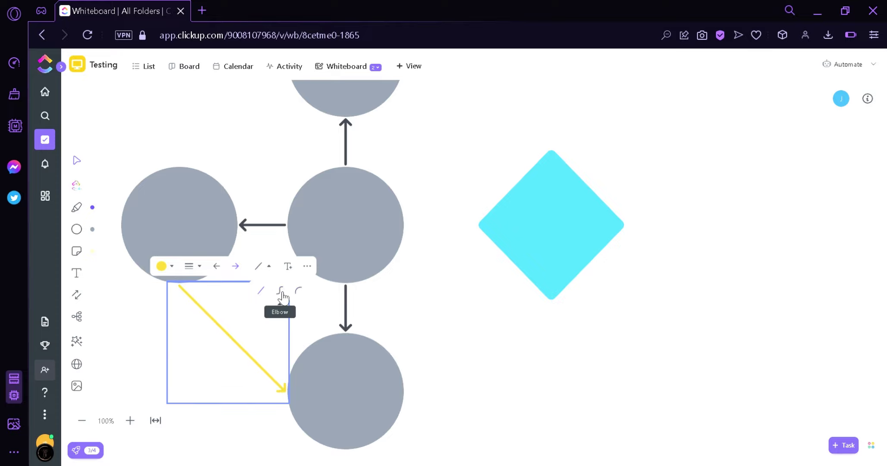
{"action": "left_click", "coordinate": [281, 293]}
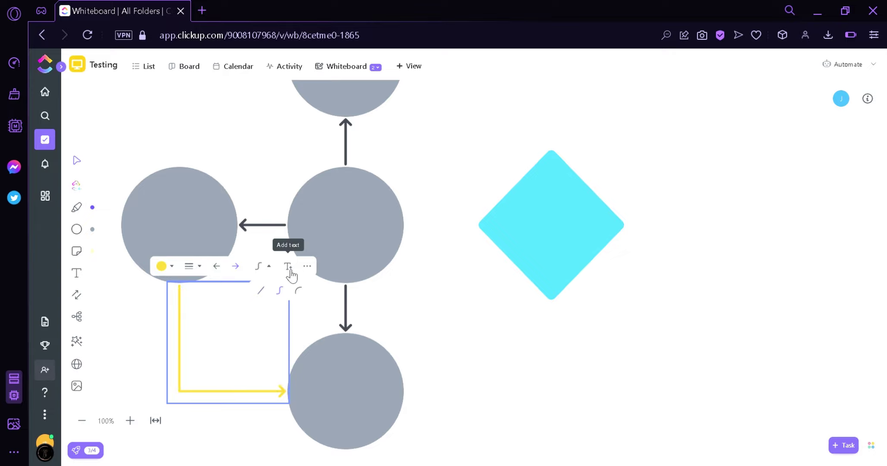
{"action": "left_click", "coordinate": [316, 272]}
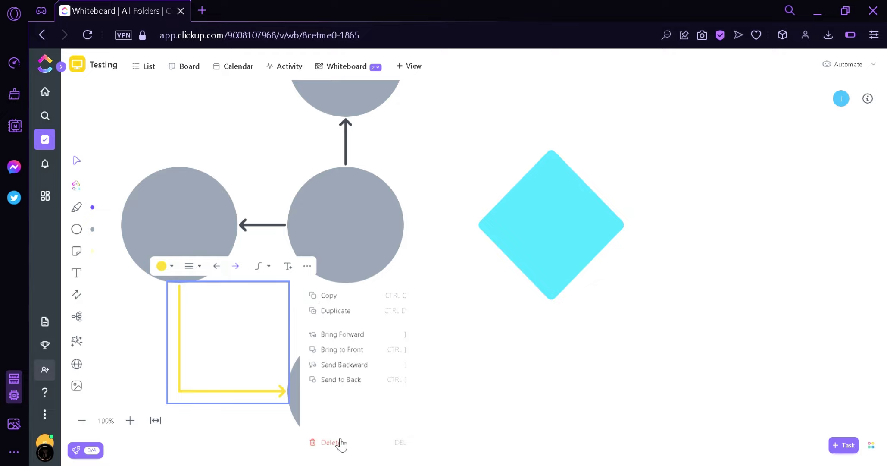
{"action": "left_click", "coordinate": [495, 333]}
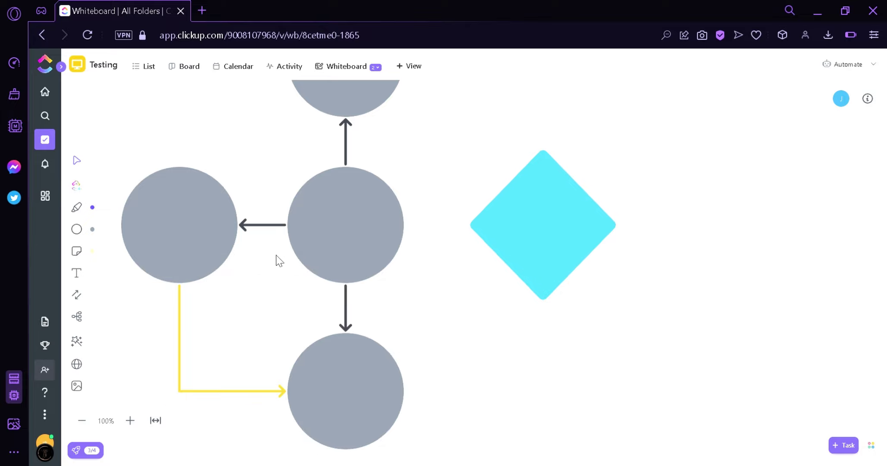
Step: Add a mind map node below the cyan diamond and extend it rightward with two chained child nodes
{"action": "left_click", "coordinate": [85, 317]}
{"action": "left_click", "coordinate": [461, 351]}
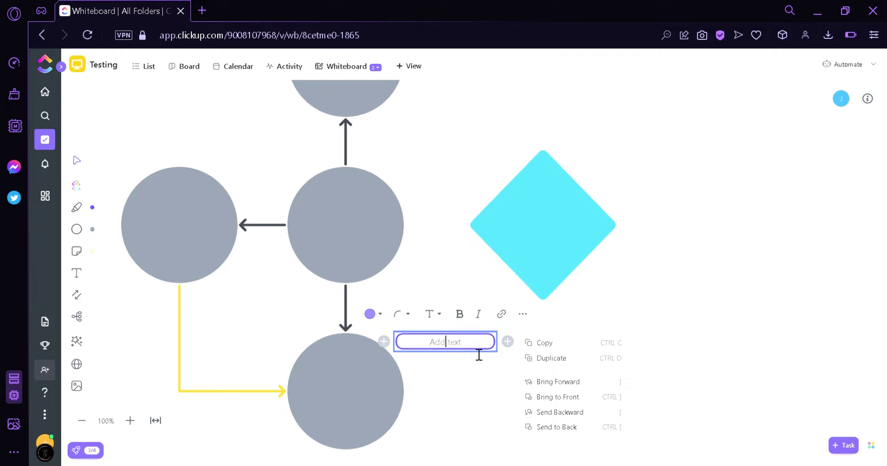
{"action": "left_click", "coordinate": [508, 342]}
{"action": "left_click", "coordinate": [632, 341]}
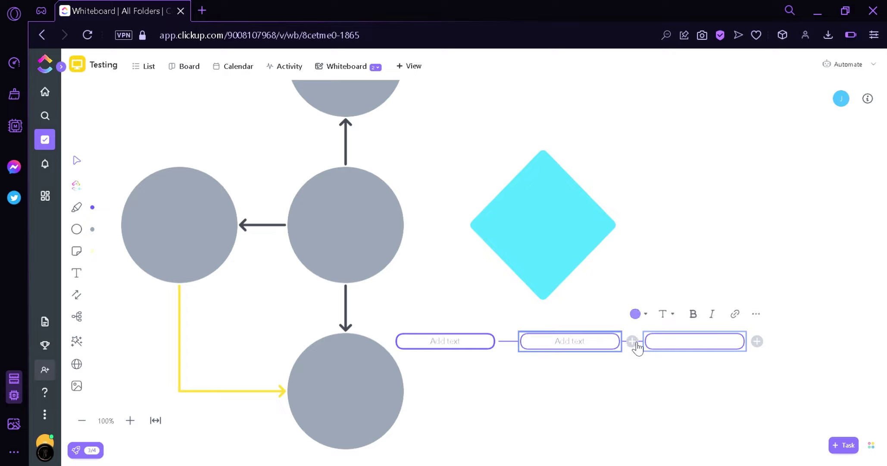
Step: Label the three mind map nodes "hELLO", "See you" and "Goodbye" from left to right
{"action": "left_click", "coordinate": [476, 345]}
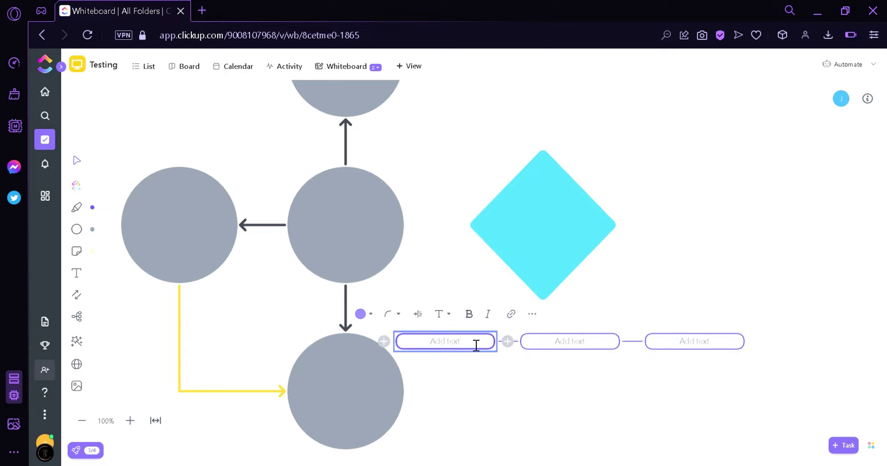
{"action": "type", "text": "hELLO"}
{"action": "left_click", "coordinate": [575, 349]}
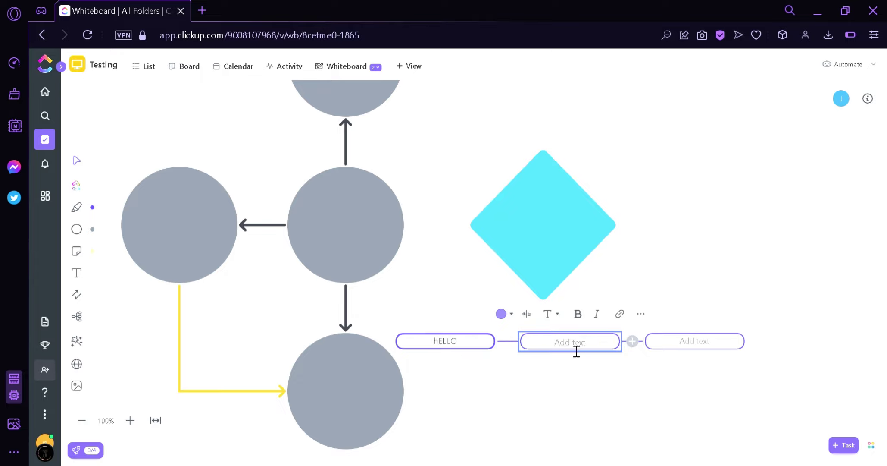
{"action": "type", "text": "See you"}
{"action": "left_click", "coordinate": [692, 345]}
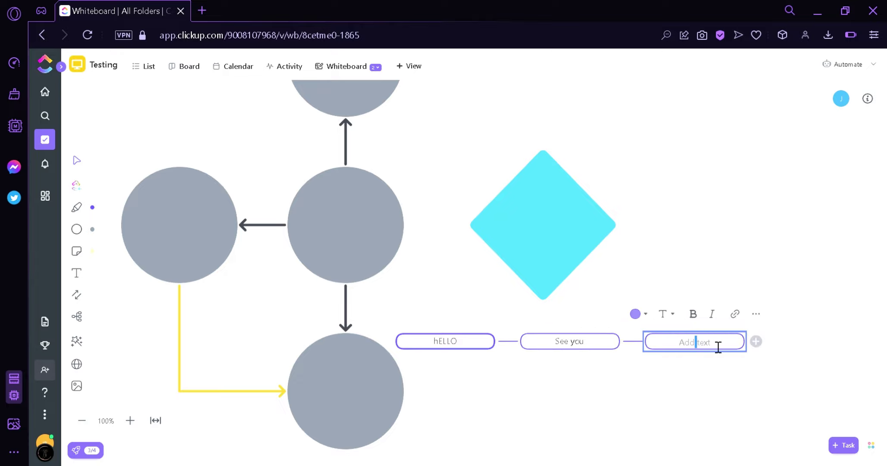
{"action": "type", "text": "Goodbye"}
{"action": "left_click", "coordinate": [686, 372]}
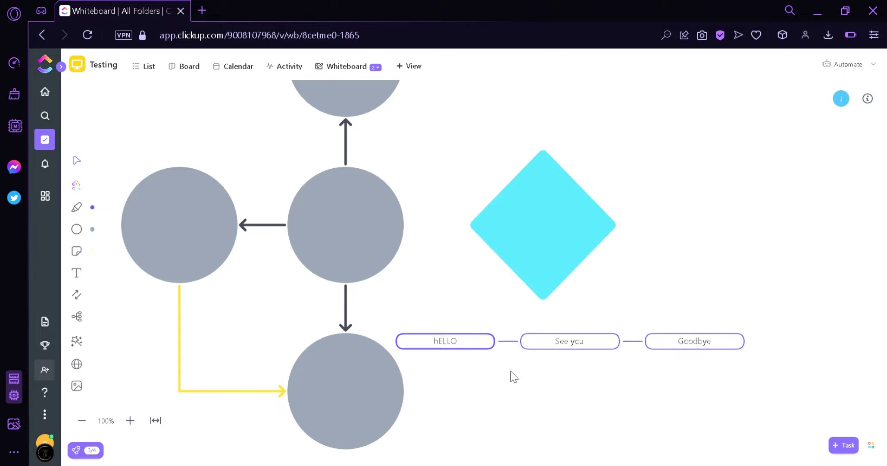
Step: Move the "See you" node directly above "hELLO", and place the "Goodbye" node to the lower right of the cyan diamond
{"action": "left_click_drag", "start_coordinate": [561, 350], "coordinate": [434, 267]}
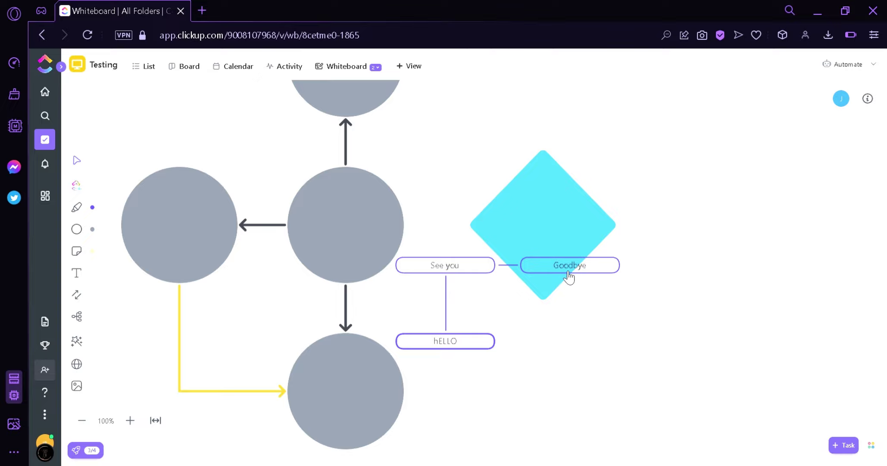
{"action": "left_click_drag", "start_coordinate": [569, 276], "coordinate": [763, 332]}
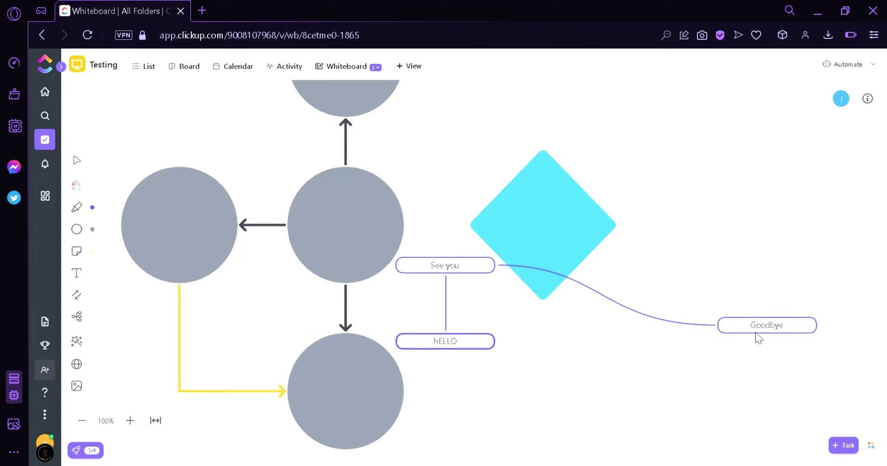
Step: Look at the website card option, and upload the coffee cup image from the device onto the whiteboard
{"action": "left_click", "coordinate": [81, 367]}
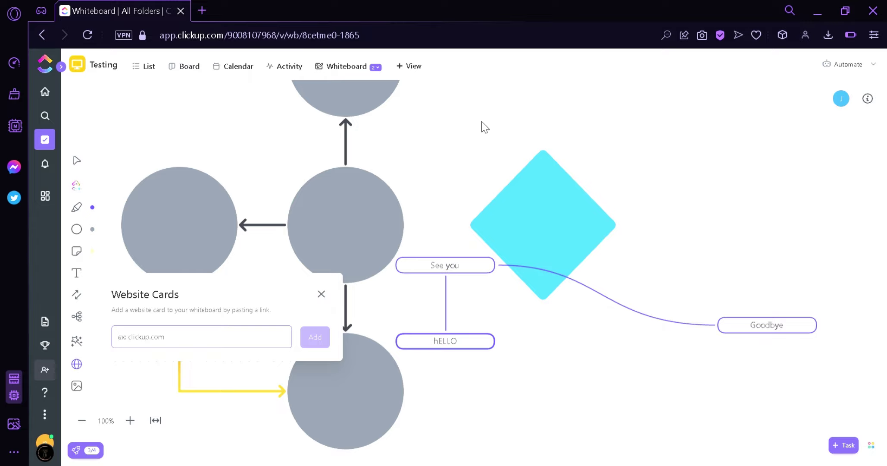
{"action": "left_click", "coordinate": [77, 385]}
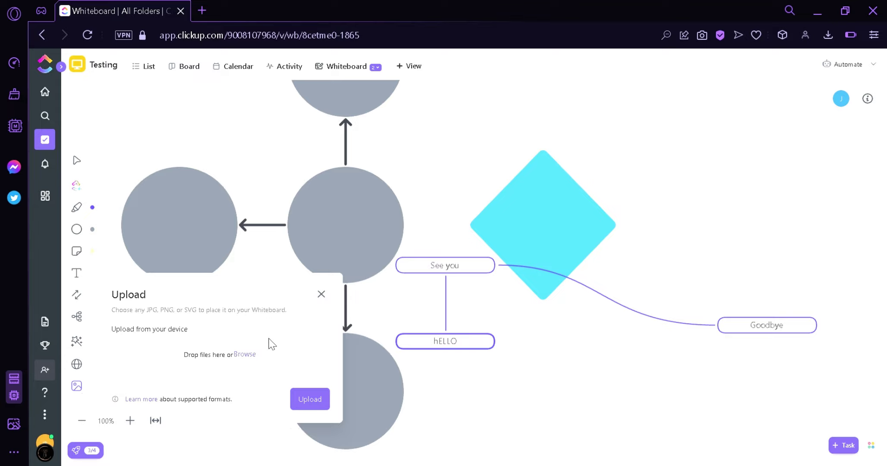
{"action": "left_click", "coordinate": [249, 355]}
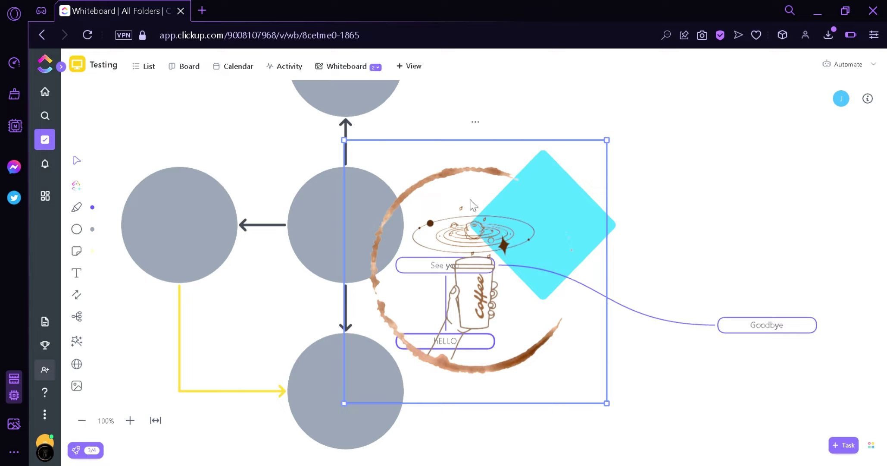
Step: Shrink the coffee cup image and move it to the upper right of the cyan diamond
{"action": "left_click_drag", "start_coordinate": [343, 140], "coordinate": [420, 208]}
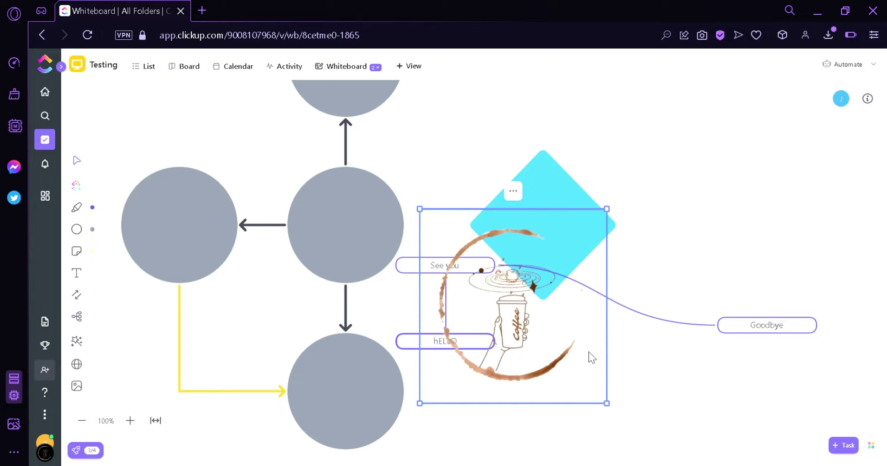
{"action": "scroll", "coordinate": [405, 271], "scroll_direction": "down", "scroll_amount": 1}
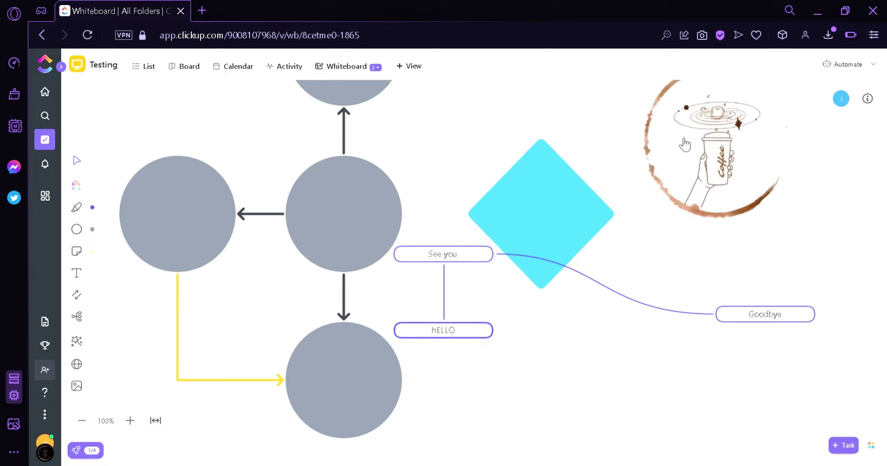
Step: Make the cyan diamond smaller by pulling in its upper-left corner
{"action": "double_click", "coordinate": [493, 179]}
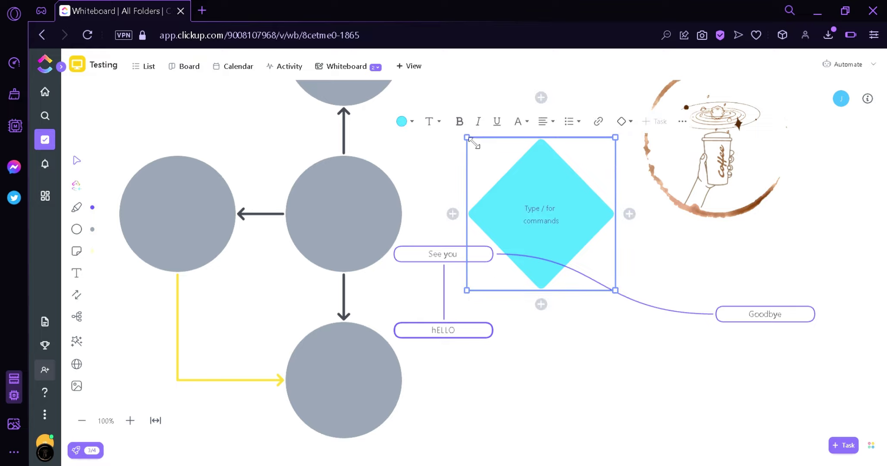
{"action": "left_click_drag", "start_coordinate": [474, 143], "coordinate": [500, 185]}
{"action": "left_click_drag", "start_coordinate": [617, 344], "coordinate": [596, 352]}
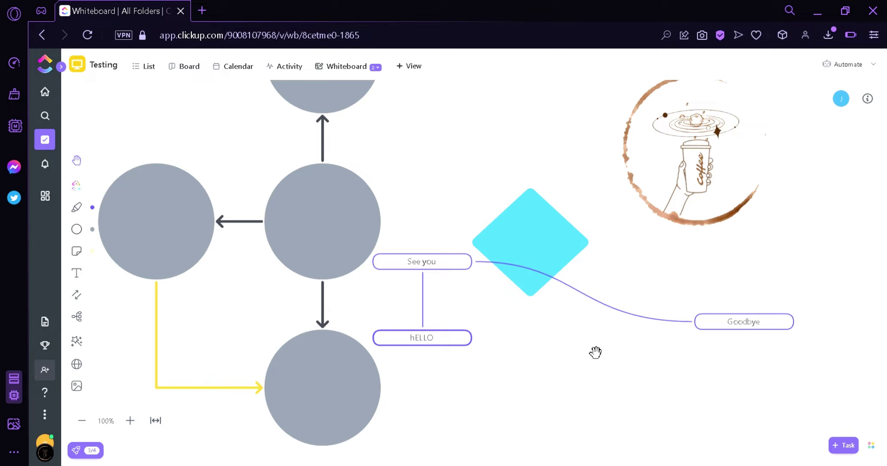
Step: Review the whiteboard's hotkey list covering general, tool and edit shortcuts, and close it
{"action": "left_click", "coordinate": [870, 105]}
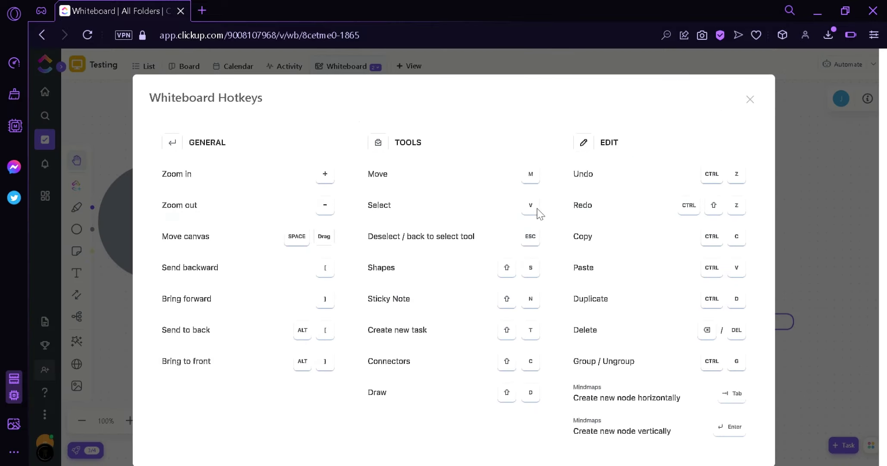
{"action": "left_click", "coordinate": [779, 160]}
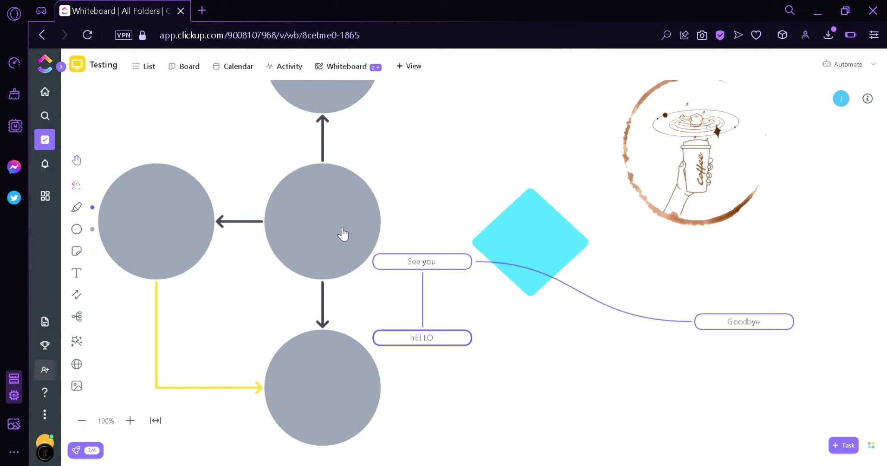